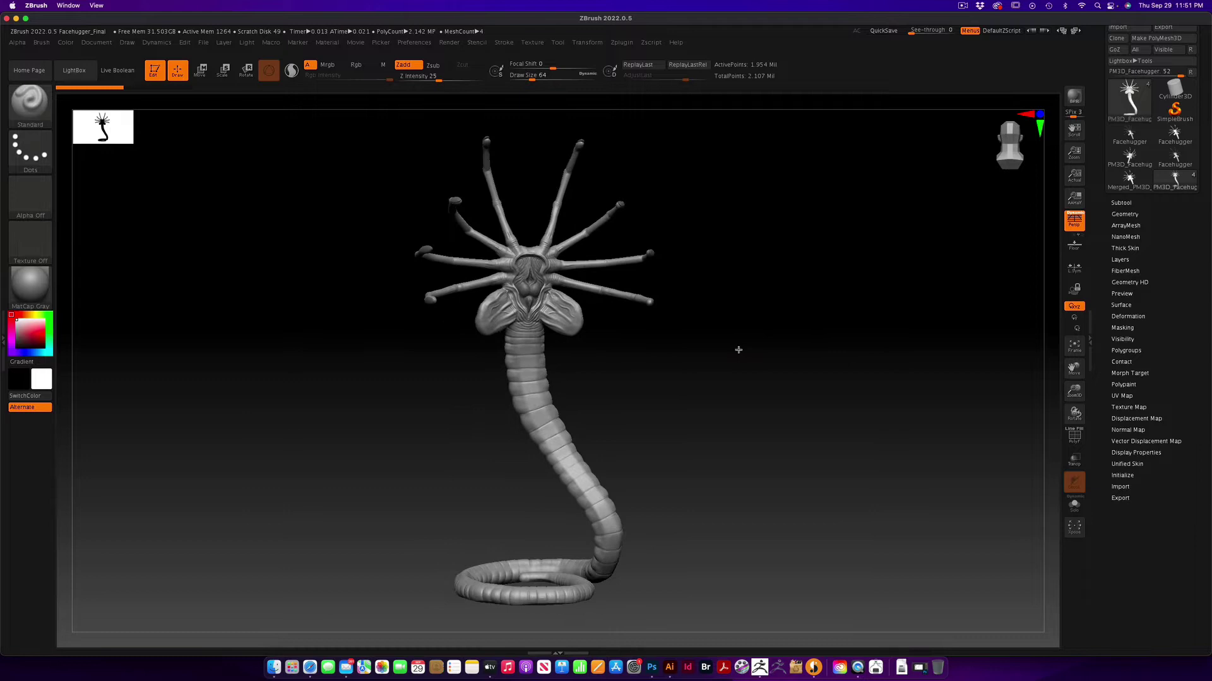
# Inspect the facehugger sculpt's legs, underside, segmented back and coiled tail up close, and return to a full front view
pyautogui.moveTo(720, 350); pyautogui.dragTo(798, 371)
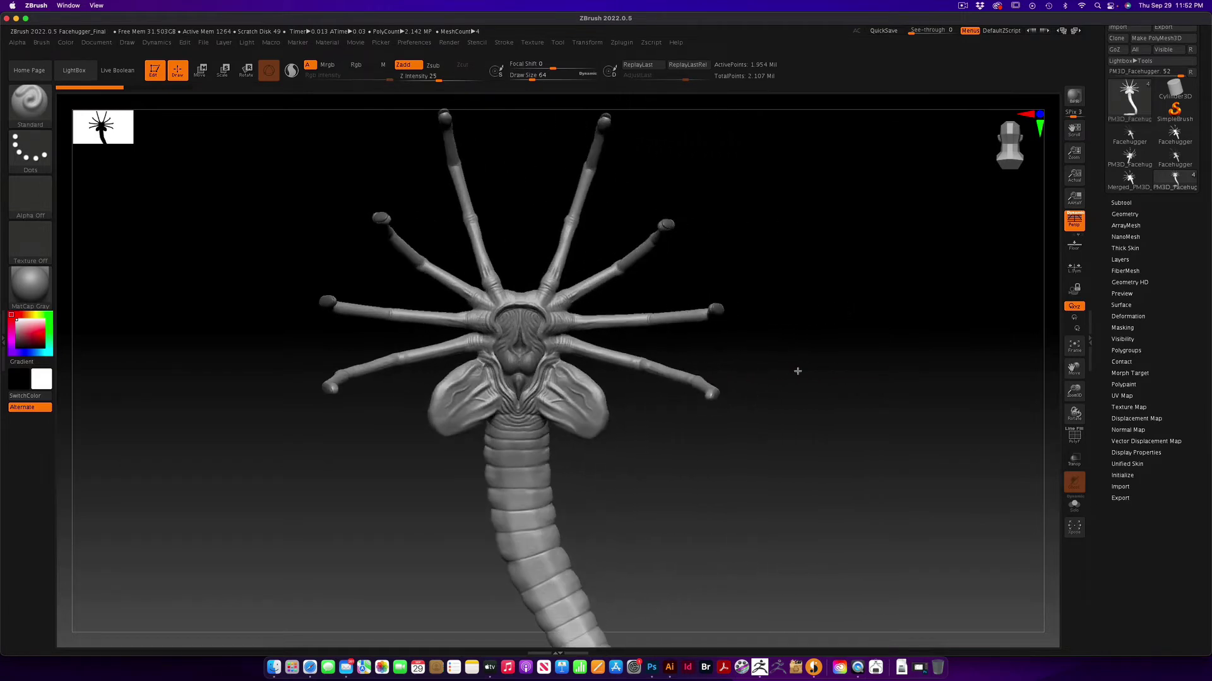
pyautogui.moveTo(1075, 392); pyautogui.dragTo(1074, 429)
pyautogui.moveTo(768, 263); pyautogui.dragTo(783, 263)
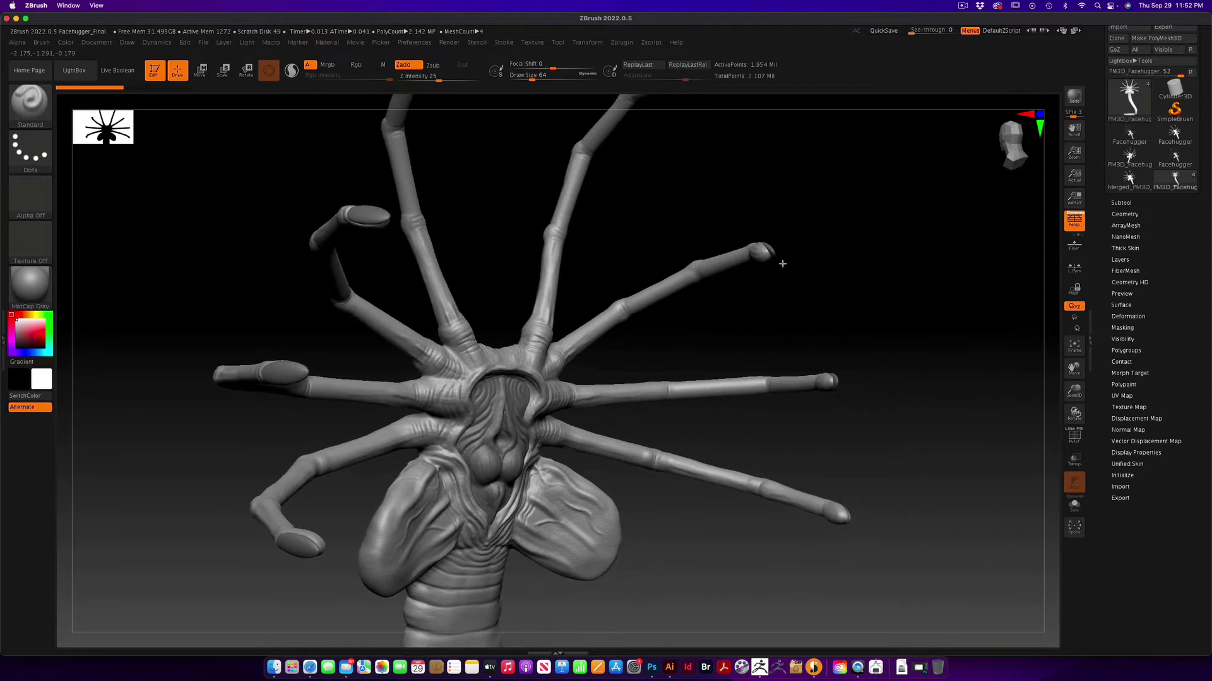
pyautogui.moveTo(864, 357); pyautogui.dragTo(899, 357)
pyautogui.moveTo(919, 454)
pyautogui.mouseDown()
pyautogui.moveTo(889, 454)
pyautogui.moveTo(920, 437)
pyautogui.mouseUp()
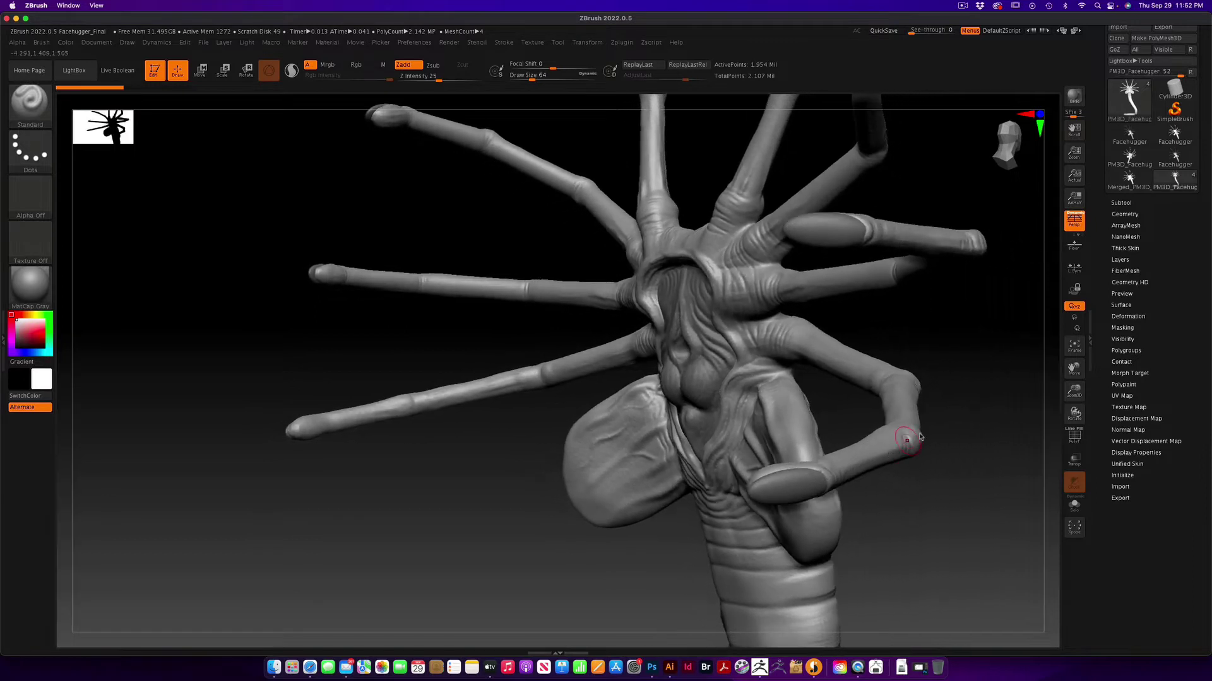
pyautogui.keyDown('alt'); pyautogui.moveTo(964, 351); pyautogui.dragTo(988, 357); pyautogui.keyUp('alt')
pyautogui.keyDown('alt'); pyautogui.moveTo(894, 439); pyautogui.dragTo(906, 151); pyautogui.keyUp('alt')
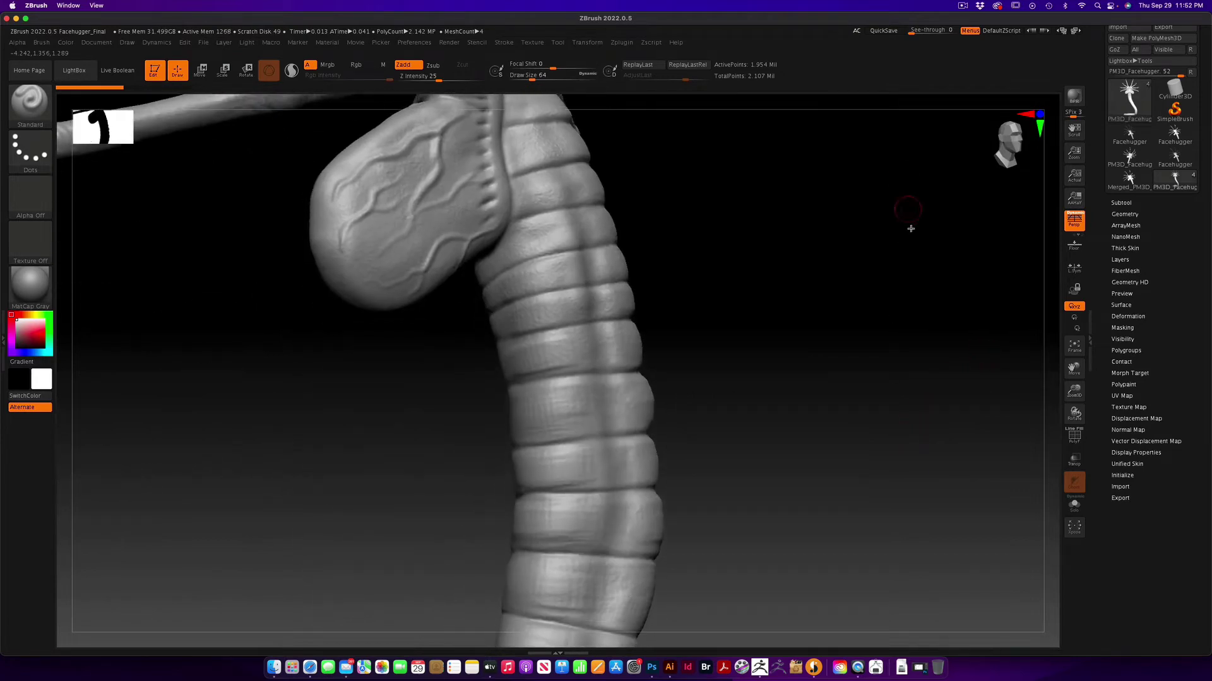
pyautogui.moveTo(908, 397)
pyautogui.keyDown('alt'); pyautogui.mouseDown()
pyautogui.moveTo(922, 152)
pyautogui.moveTo(905, 329)
pyautogui.moveTo(958, 138)
pyautogui.moveTo(908, 235)
pyautogui.moveTo(946, 271)
pyautogui.moveTo(892, 276)
pyautogui.moveTo(1101, 285)
pyautogui.moveTo(881, 292)
pyautogui.moveTo(854, 571)
pyautogui.mouseUp(); pyautogui.keyUp('alt')
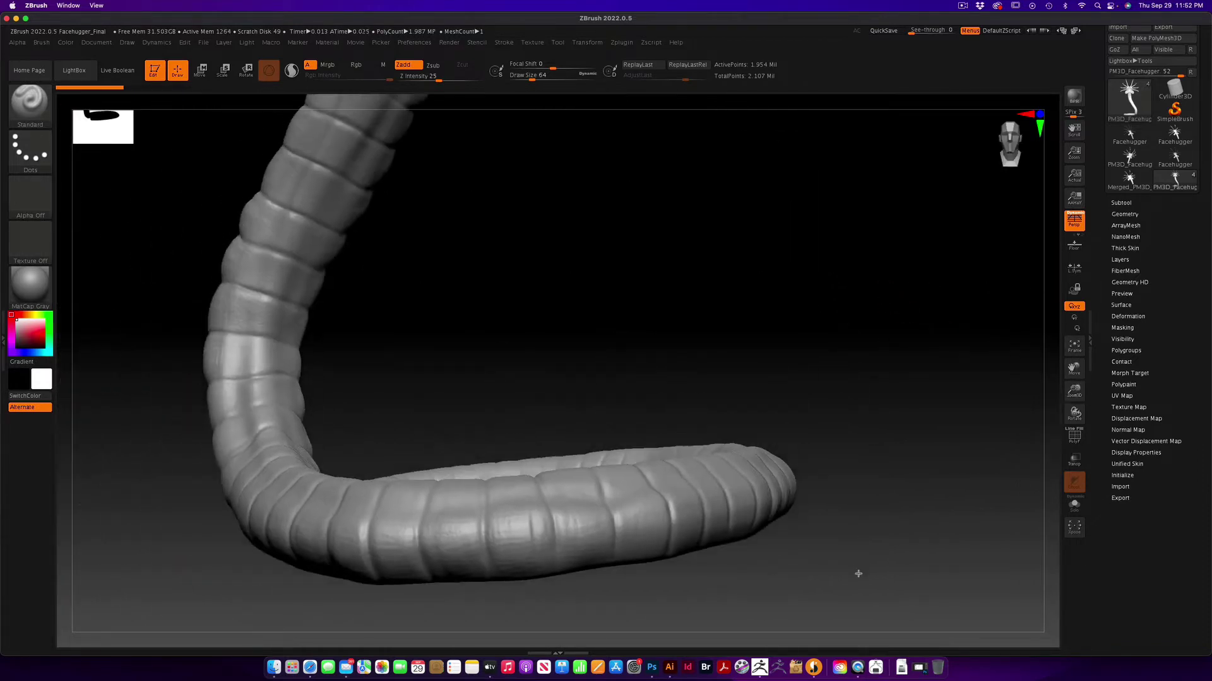
pyautogui.click(1074, 346)
pyautogui.moveTo(795, 367); pyautogui.dragTo(736, 384)
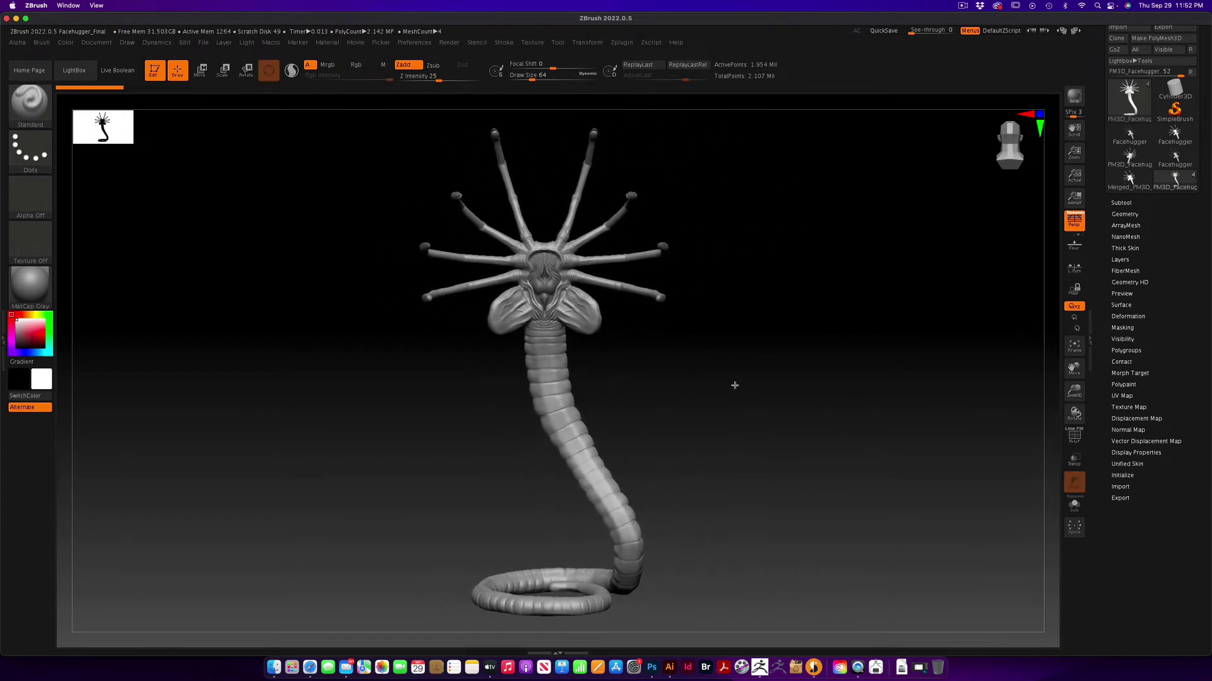
pyautogui.keyDown('alt'); pyautogui.moveTo(729, 382); pyautogui.dragTo(725, 384); pyautogui.keyUp('alt')
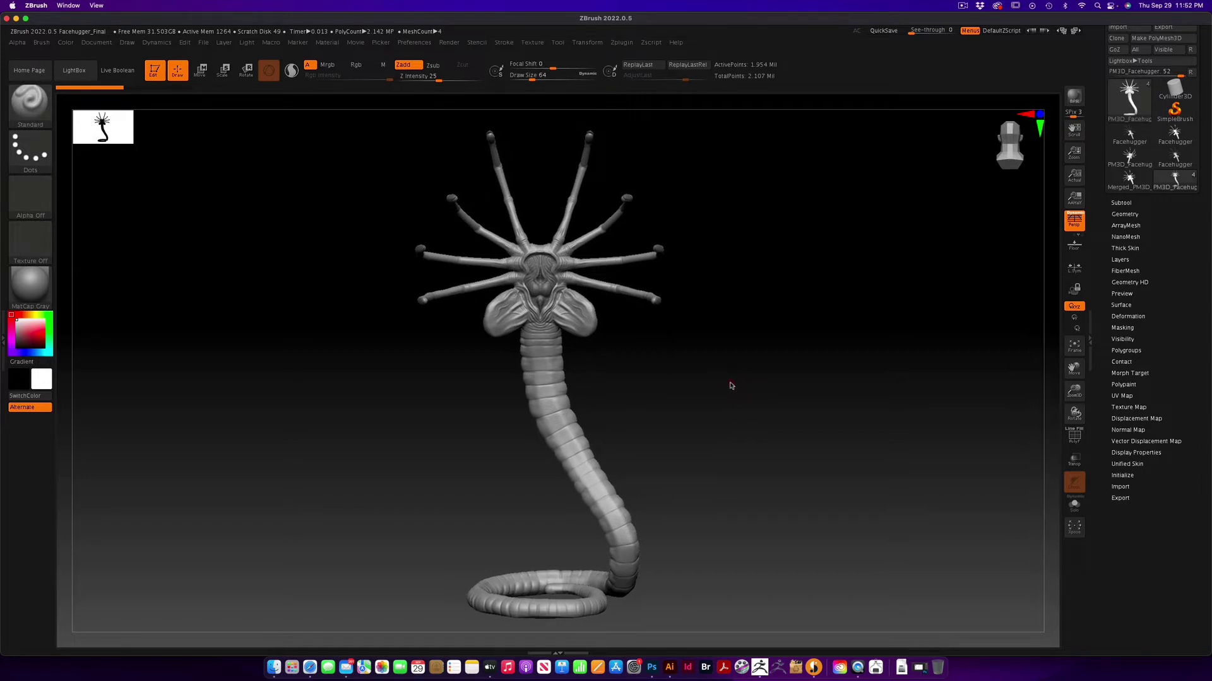
pyautogui.keyDown('alt'); pyautogui.moveTo(731, 386); pyautogui.dragTo(732, 381); pyautogui.keyUp('alt')
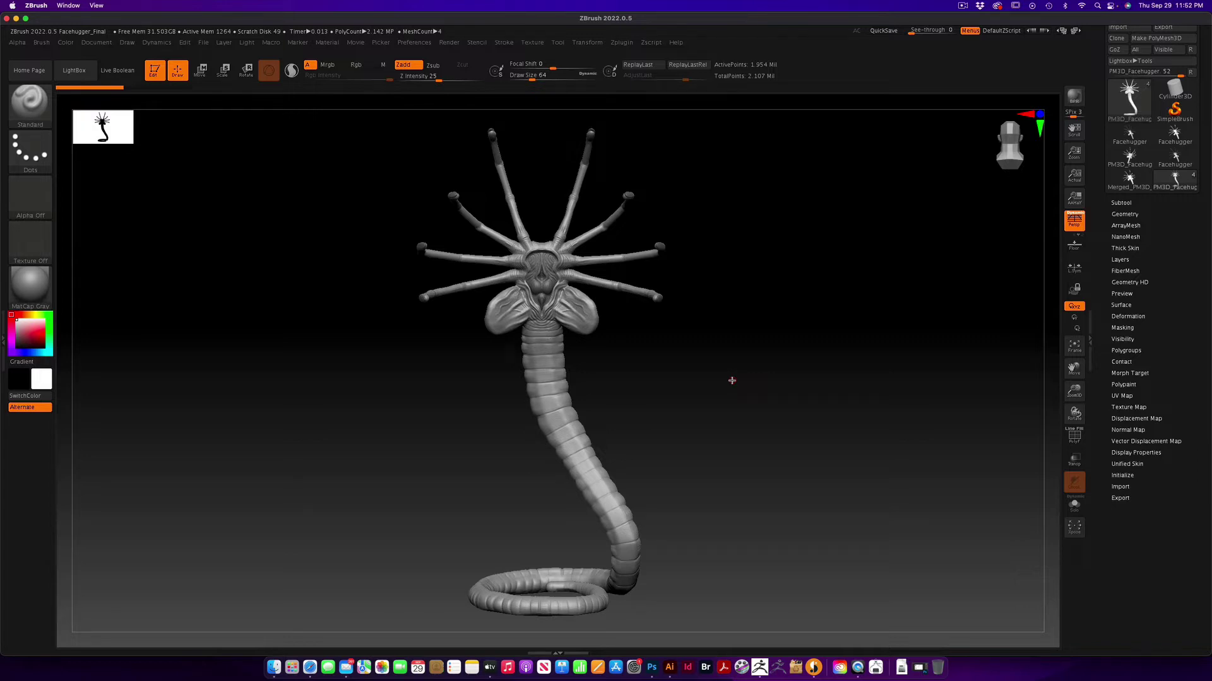
pyautogui.moveTo(731, 380); pyautogui.dragTo(679, 378)
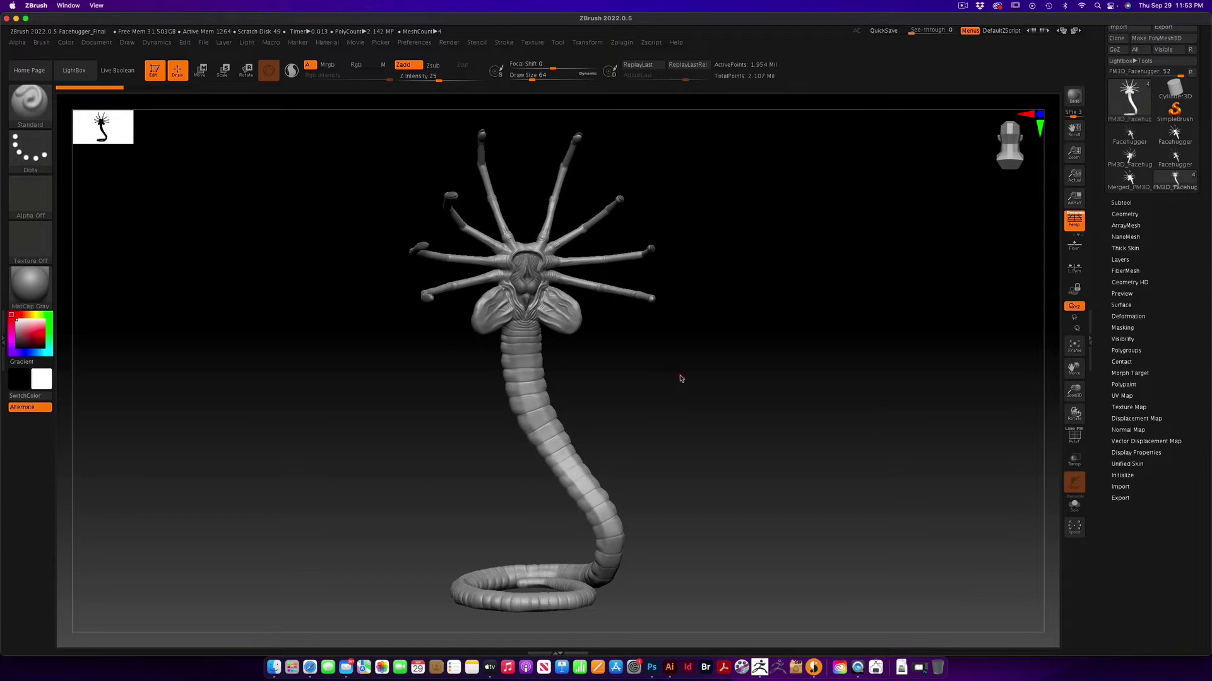
pyautogui.moveTo(693, 378)
pyautogui.mouseDown()
pyautogui.moveTo(776, 381)
pyautogui.moveTo(730, 385)
pyautogui.moveTo(793, 395)
pyautogui.moveTo(706, 389)
pyautogui.moveTo(755, 395)
pyautogui.moveTo(740, 392)
pyautogui.mouseUp()
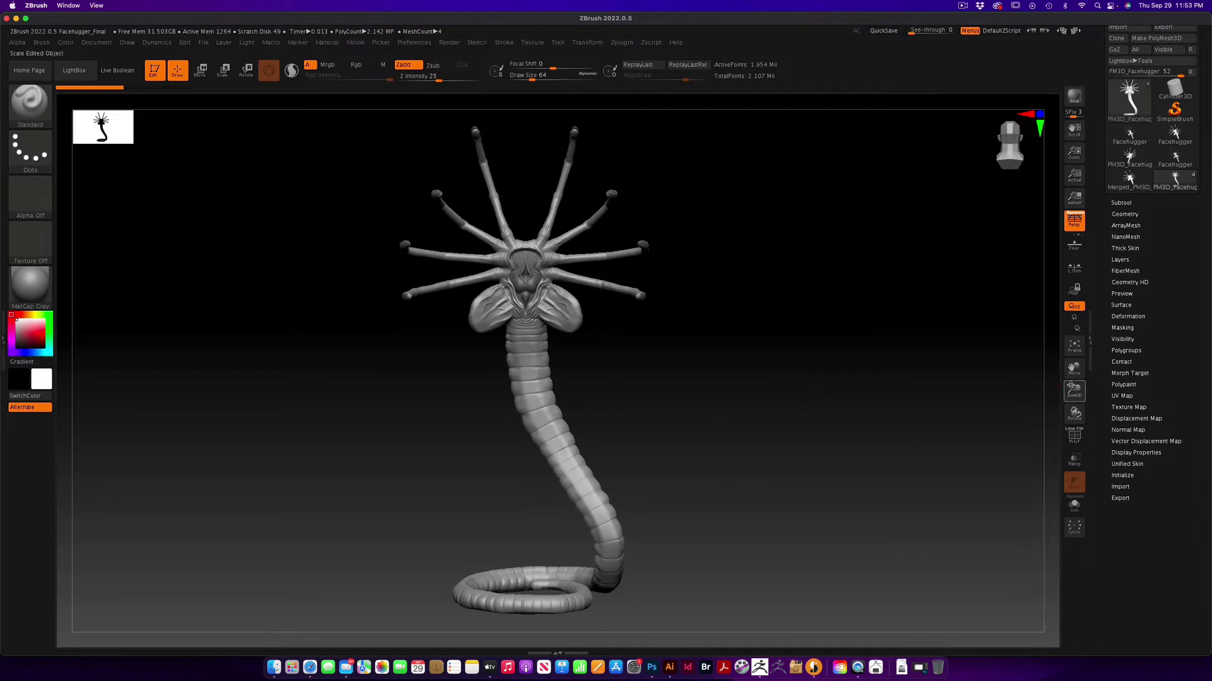
# Scale the model down in front view, centre it on the canvas and stamp a snapshot of it
pyautogui.moveTo(1071, 386); pyautogui.dragTo(1071, 376)
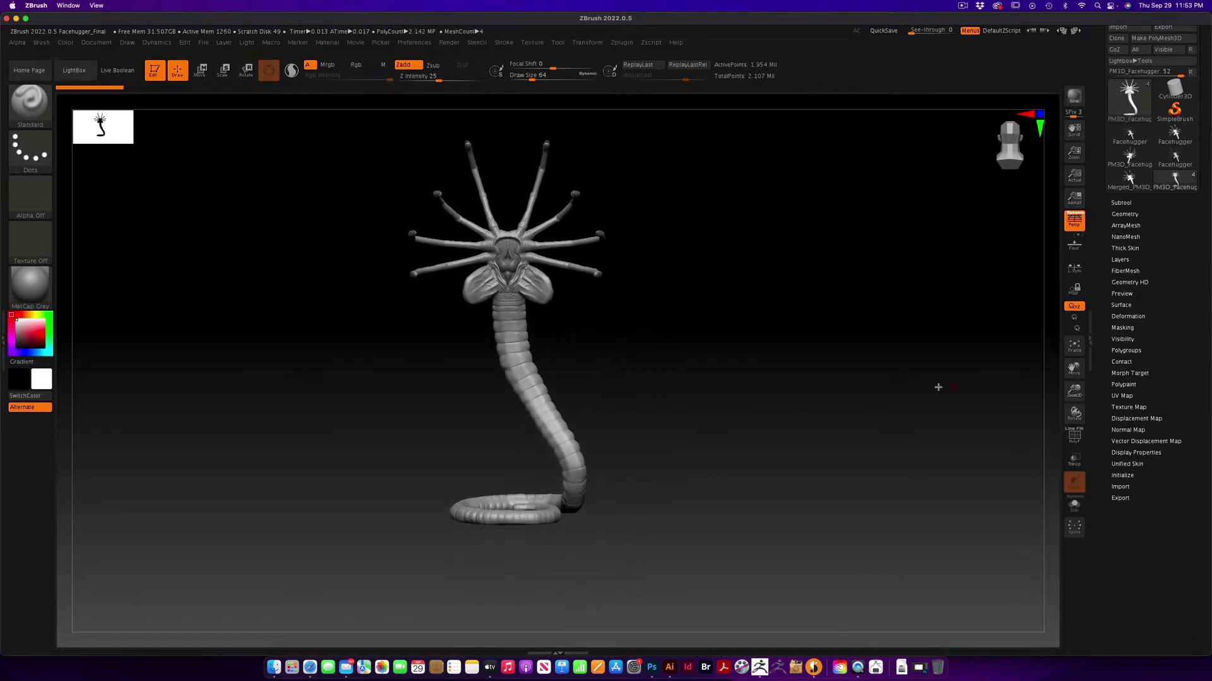
pyautogui.keyDown('alt'); pyautogui.moveTo(797, 380); pyautogui.dragTo(840, 420); pyautogui.keyUp('alt')
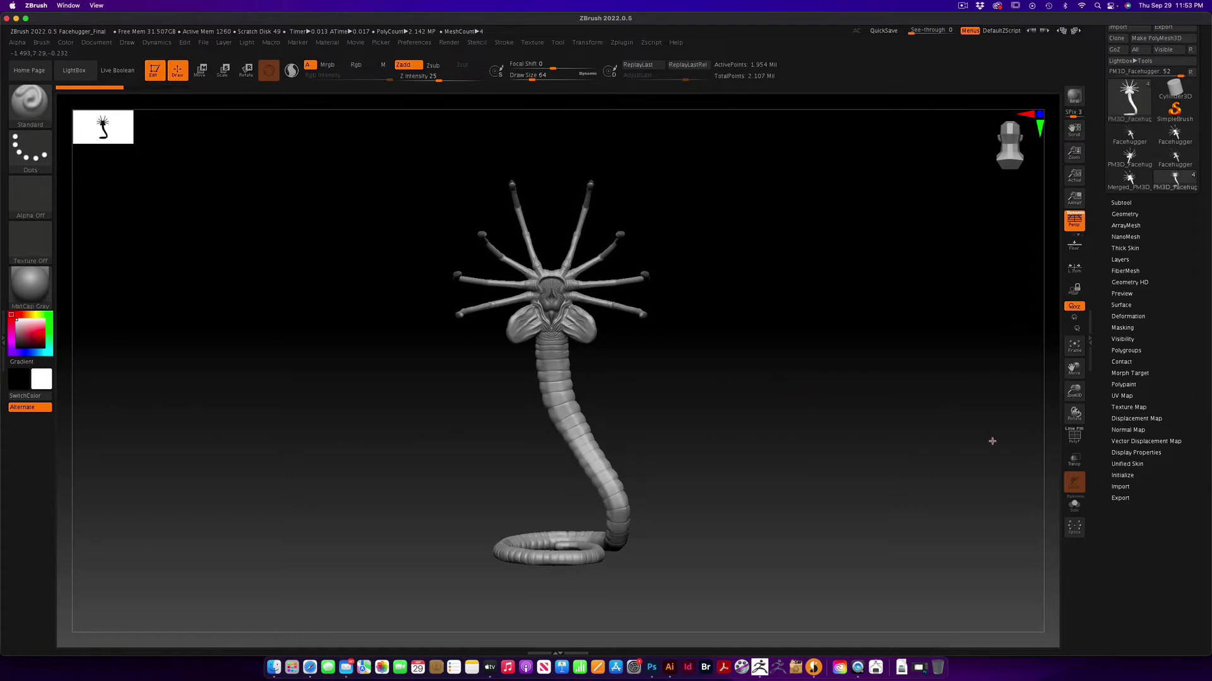
pyautogui.keyDown('alt'); pyautogui.moveTo(790, 429); pyautogui.dragTo(792, 430); pyautogui.keyUp('alt')
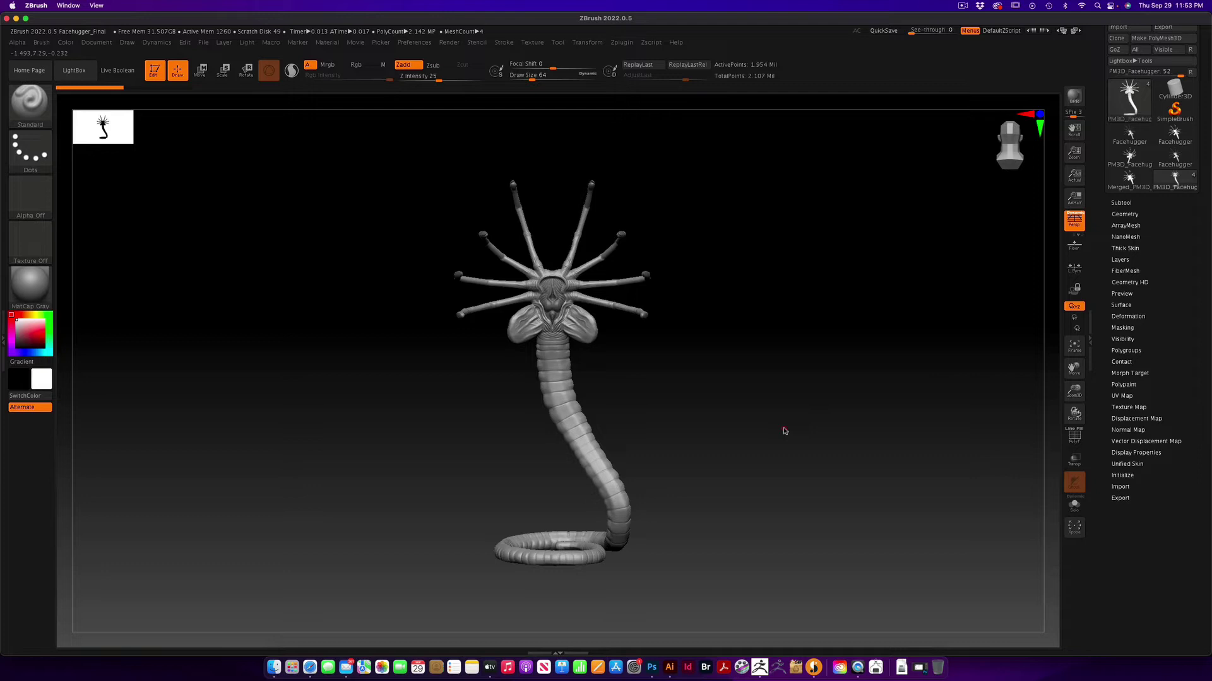
pyautogui.press('shift')
# Stamp snapshots of a three-quarter view and a side view of the model, placed in a row left of the front view
pyautogui.keyDown('alt'); pyautogui.moveTo(774, 420); pyautogui.dragTo(624, 415); pyautogui.keyUp('alt')
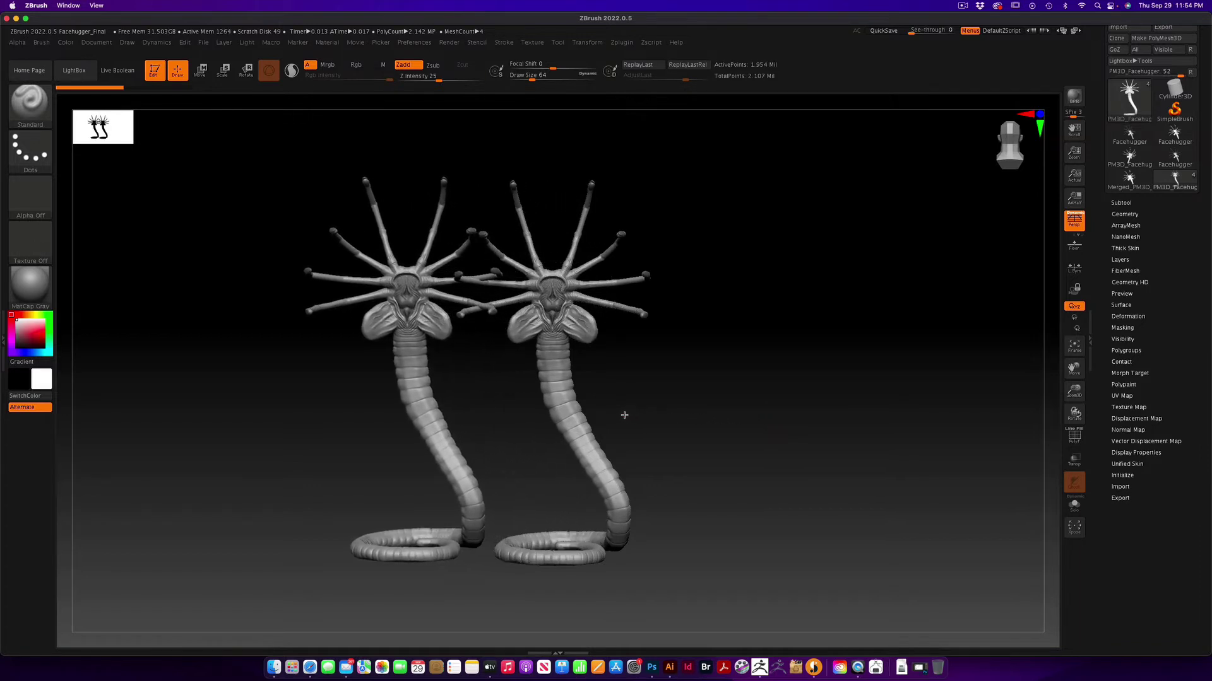
pyautogui.moveTo(730, 416); pyautogui.dragTo(654, 417)
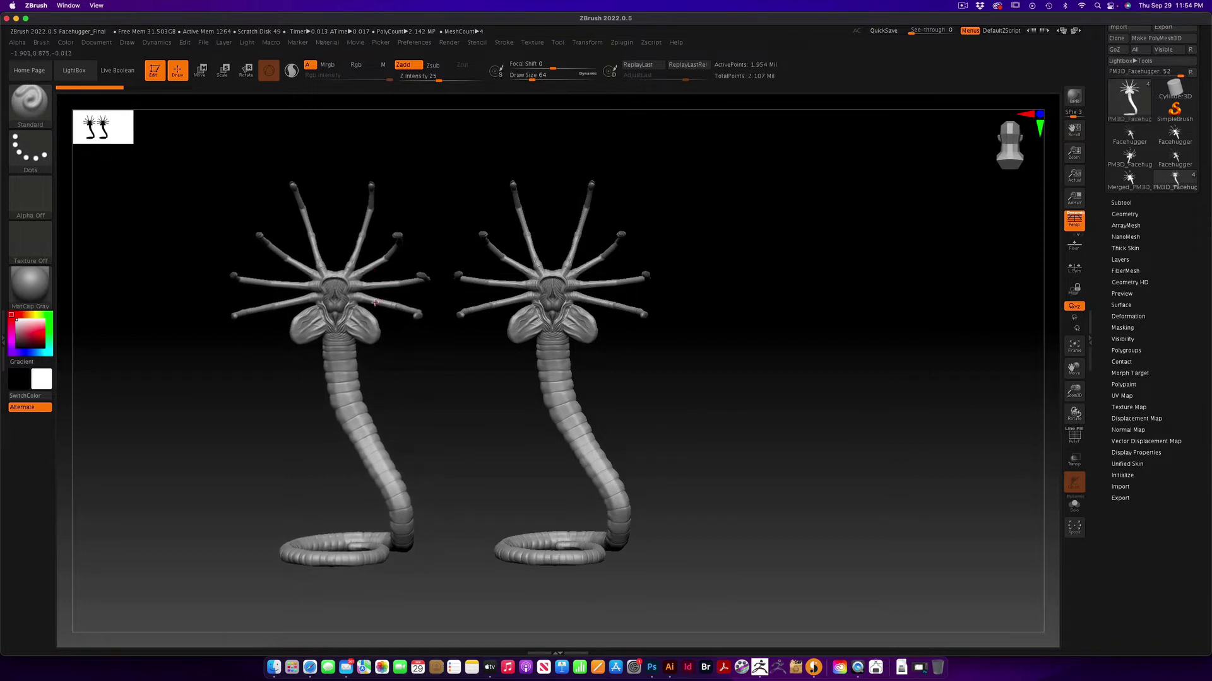
pyautogui.moveTo(463, 361); pyautogui.dragTo(473, 360)
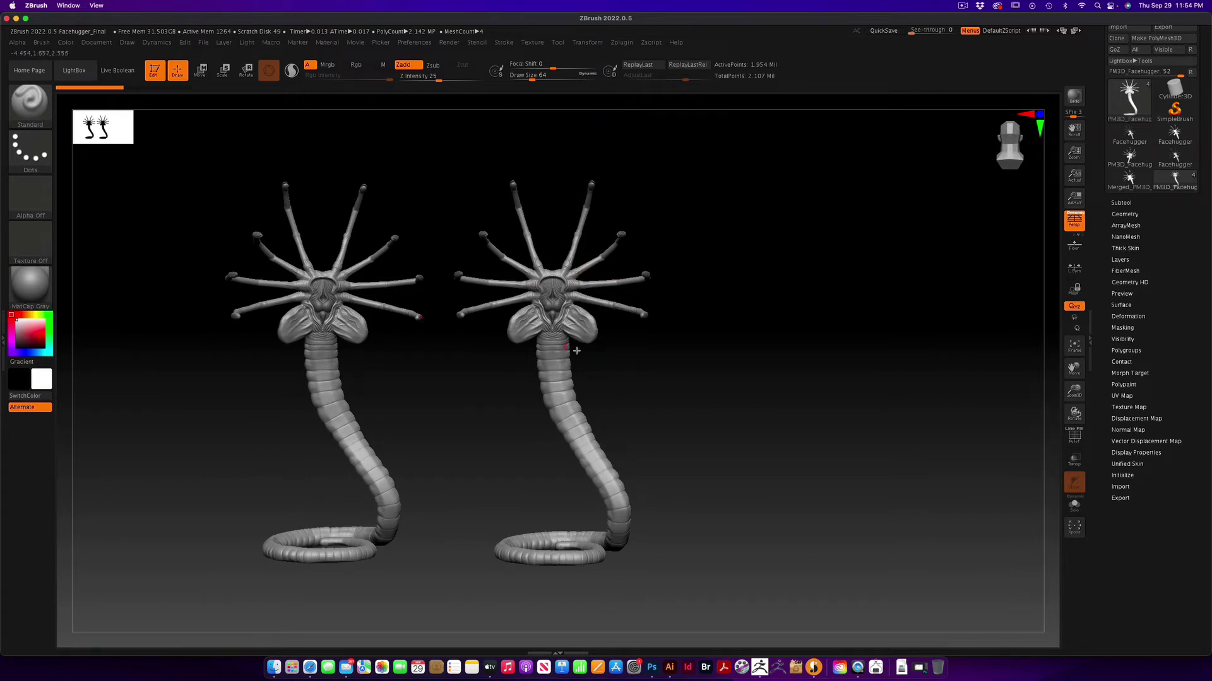
pyautogui.moveTo(710, 346); pyautogui.dragTo(780, 373)
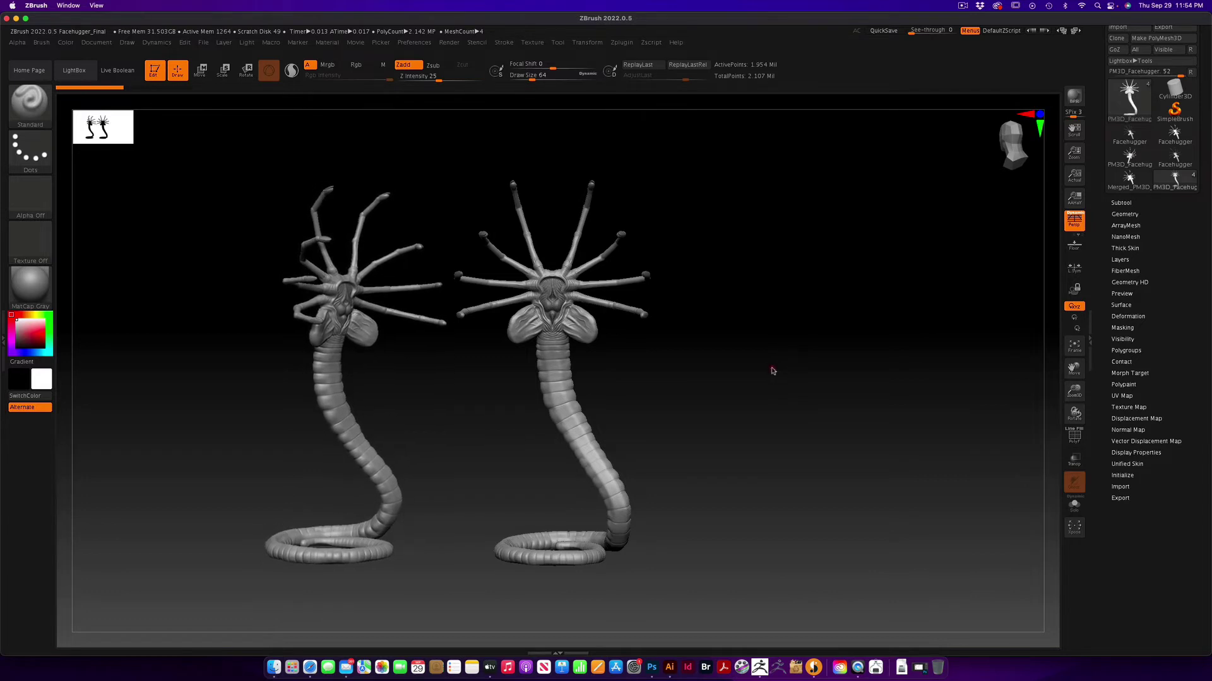
pyautogui.press('shift')
pyautogui.hotkey('shift', 's')
pyautogui.keyDown('alt'); pyautogui.moveTo(398, 355); pyautogui.dragTo(306, 338); pyautogui.keyUp('alt')
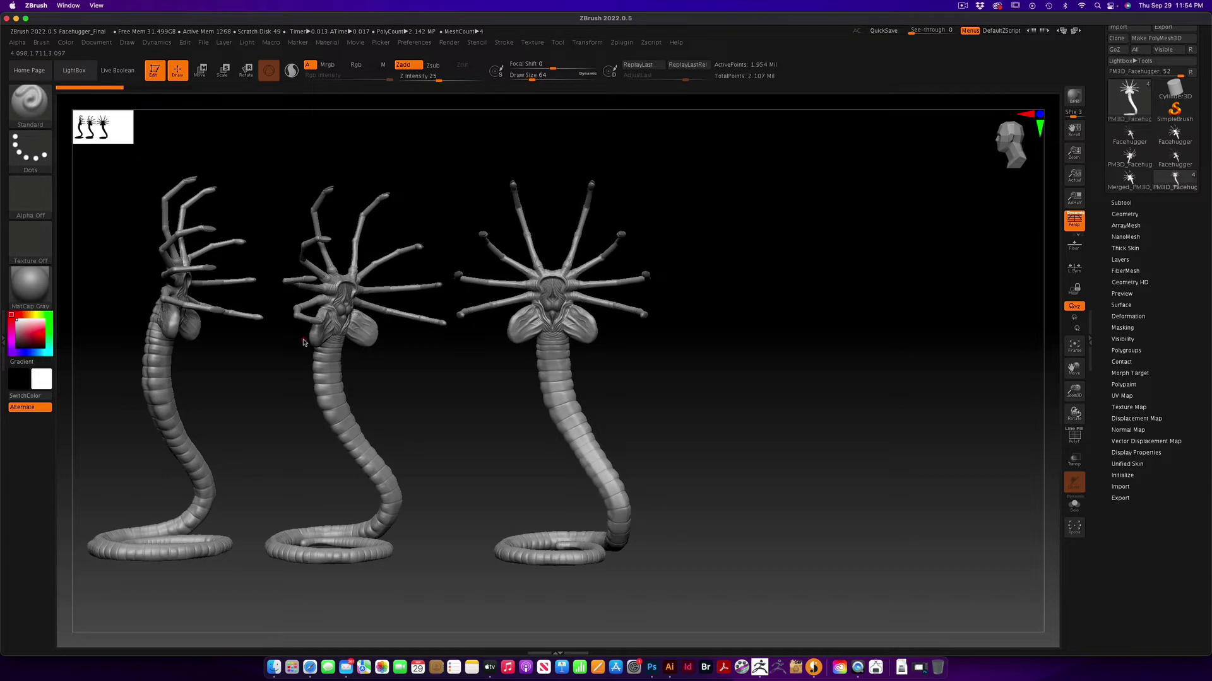
pyautogui.press('shift')
# Turn the model to its back view, place it right of the front view and stamp a snapshot
pyautogui.keyDown('alt'); pyautogui.moveTo(197, 357); pyautogui.dragTo(882, 358); pyautogui.keyUp('alt')
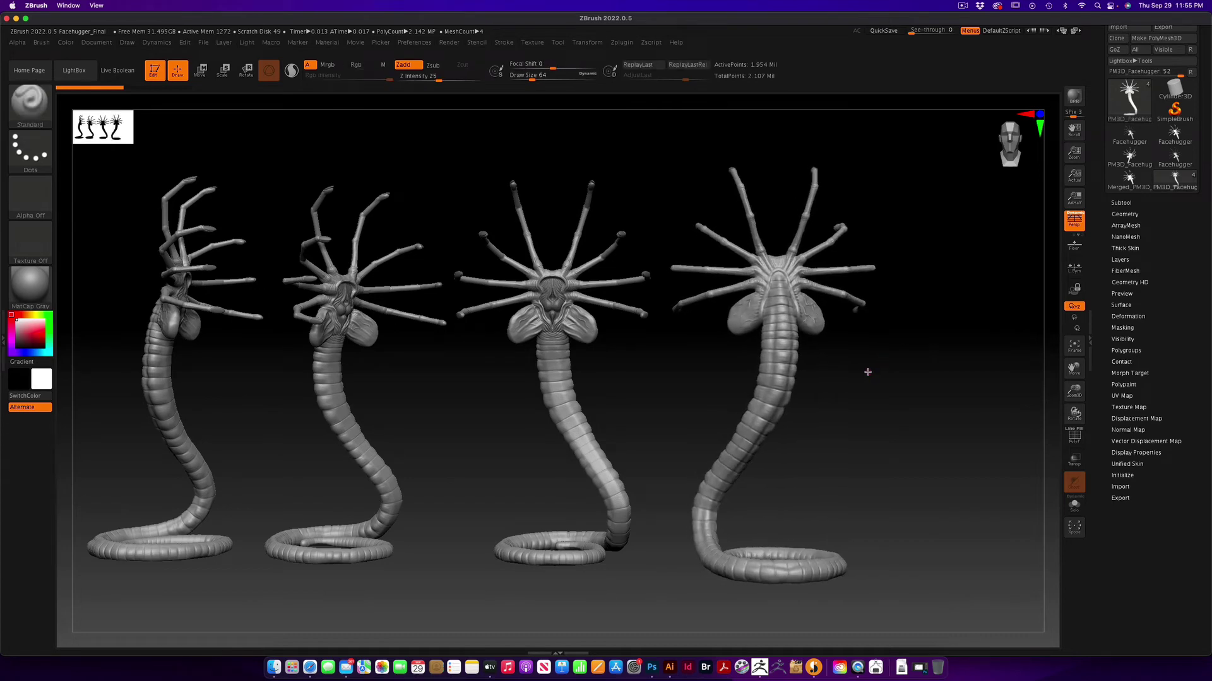
pyautogui.moveTo(862, 373); pyautogui.dragTo(850, 368)
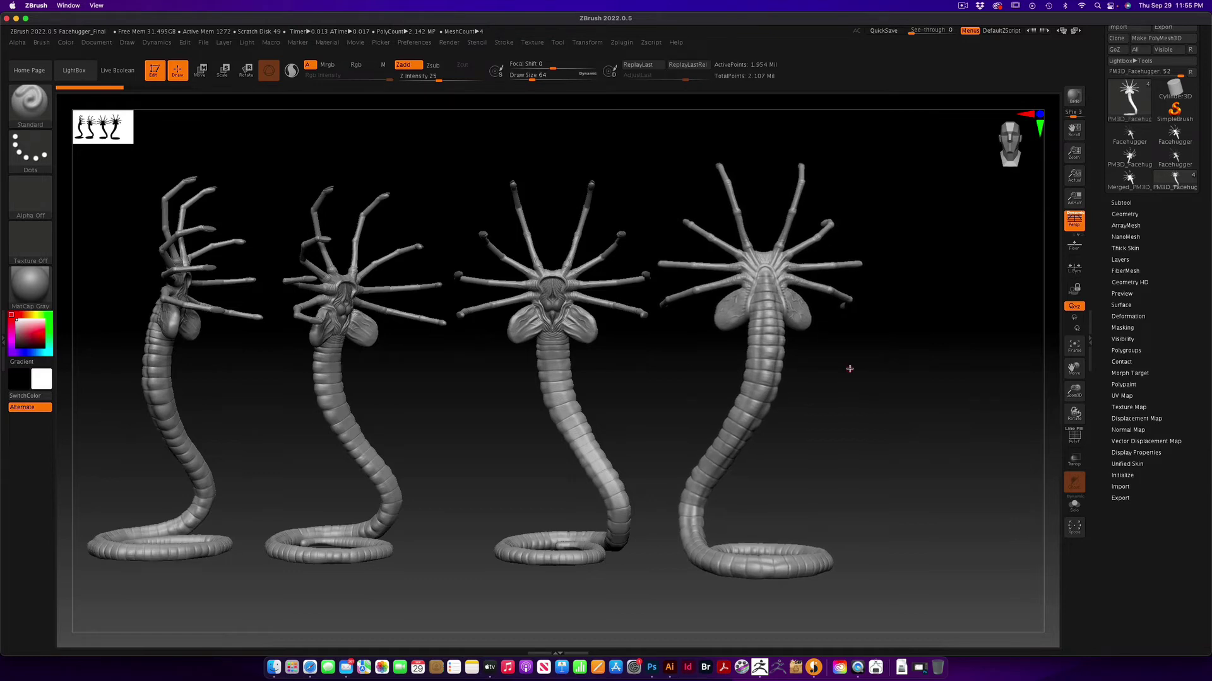
pyautogui.press('shift')
pyautogui.hotkey('shift', 's')
# Tilt the model to be seen from above, place it beside the lower part of the back view and stamp a snapshot
pyautogui.keyDown('alt'); pyautogui.moveTo(805, 372); pyautogui.dragTo(959, 373); pyautogui.keyUp('alt')
pyautogui.moveTo(844, 380)
pyautogui.mouseDown()
pyautogui.moveTo(887, 384)
pyautogui.moveTo(817, 381)
pyautogui.moveTo(830, 379)
pyautogui.moveTo(801, 367)
pyautogui.moveTo(830, 362)
pyautogui.moveTo(854, 451)
pyautogui.mouseUp()
pyautogui.press('shift')
pyautogui.moveTo(916, 425)
pyautogui.mouseDown()
pyautogui.moveTo(949, 441)
pyautogui.moveTo(1003, 442)
pyautogui.moveTo(1003, 419)
pyautogui.moveTo(1001, 568)
pyautogui.moveTo(991, 556)
pyautogui.moveTo(994, 601)
pyautogui.moveTo(1011, 597)
pyautogui.moveTo(836, 463)
pyautogui.moveTo(895, 509)
pyautogui.moveTo(893, 492)
pyautogui.moveTo(849, 501)
pyautogui.moveTo(945, 510)
pyautogui.moveTo(949, 400)
pyautogui.moveTo(894, 504)
pyautogui.moveTo(903, 554)
pyautogui.mouseUp()
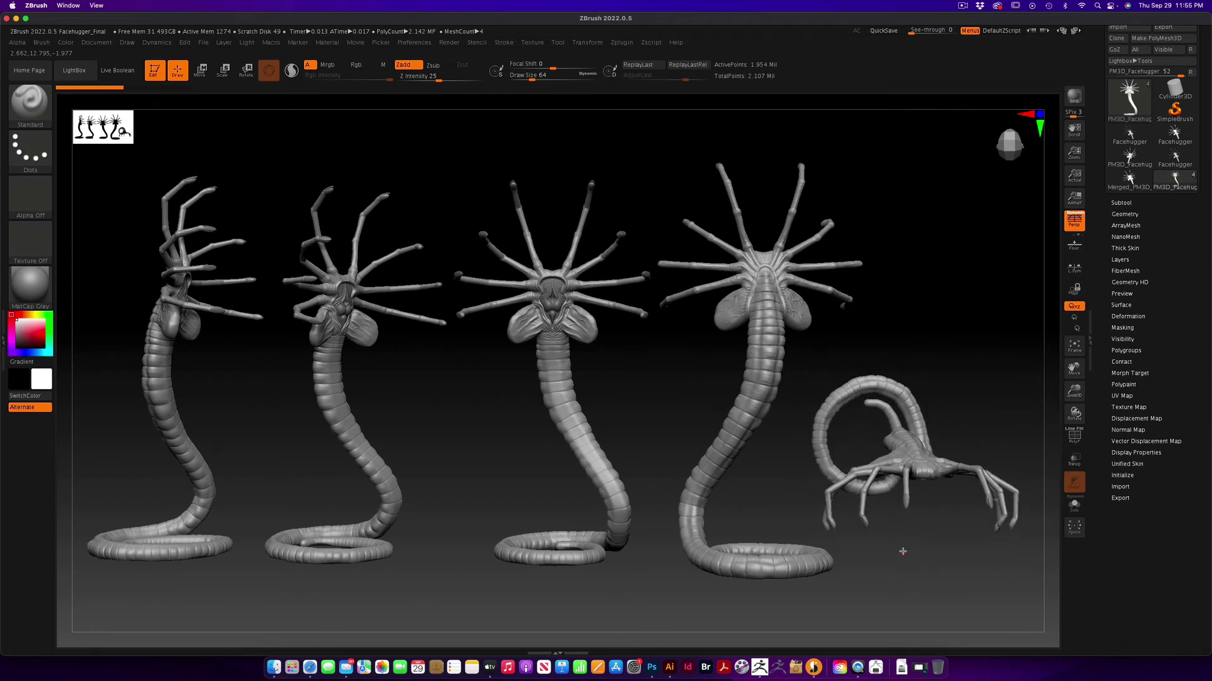
pyautogui.hotkey('shift', 's')
# Place the live model above the top-view snapshot, rotated to a different overhead angle with the legs pointing sideways
pyautogui.keyDown('alt'); pyautogui.moveTo(902, 535); pyautogui.dragTo(922, 344); pyautogui.keyUp('alt')
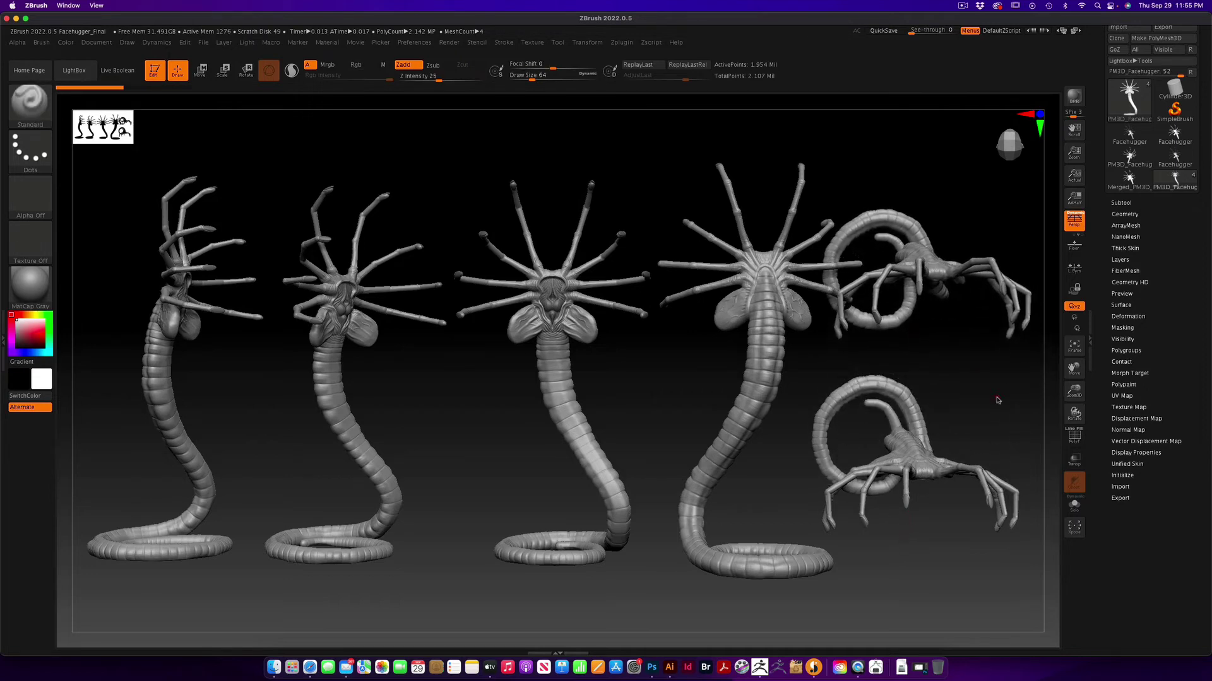
pyautogui.moveTo(999, 400); pyautogui.dragTo(968, 498)
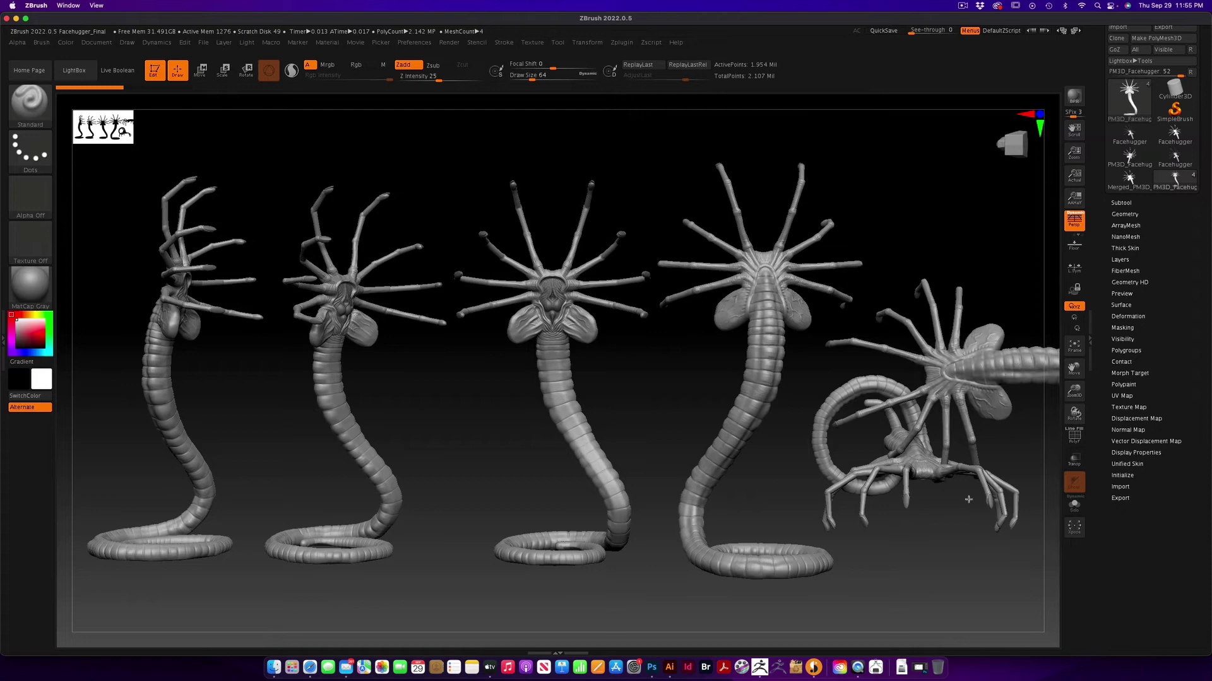
pyautogui.moveTo(820, 379); pyautogui.dragTo(871, 241)
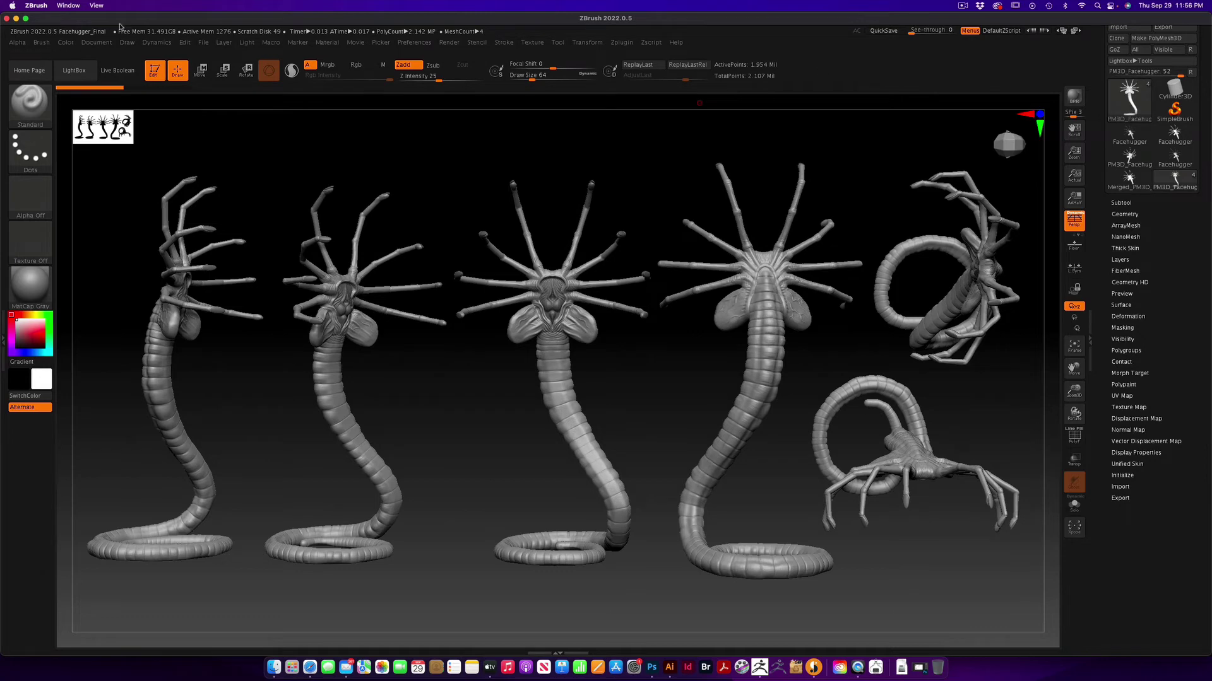
# Export the canvas with all the model views as a JPEG image named Alien_Facehugger on the Desktop
pyautogui.click(95, 43)
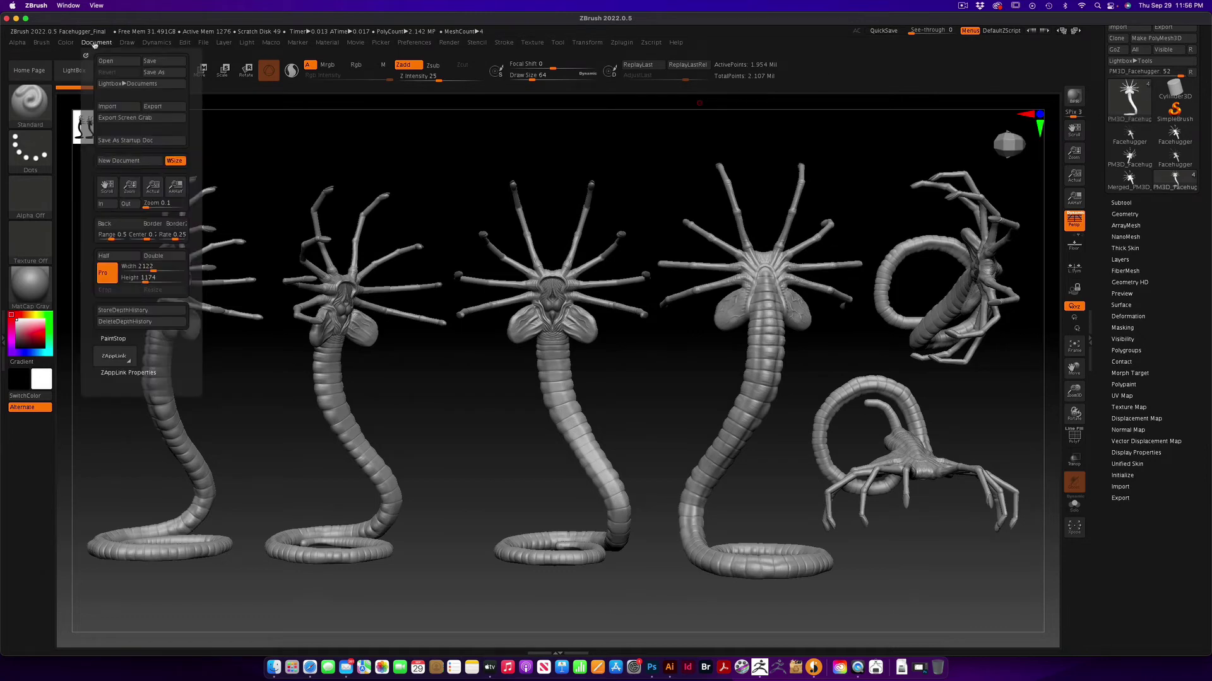
pyautogui.click(159, 108)
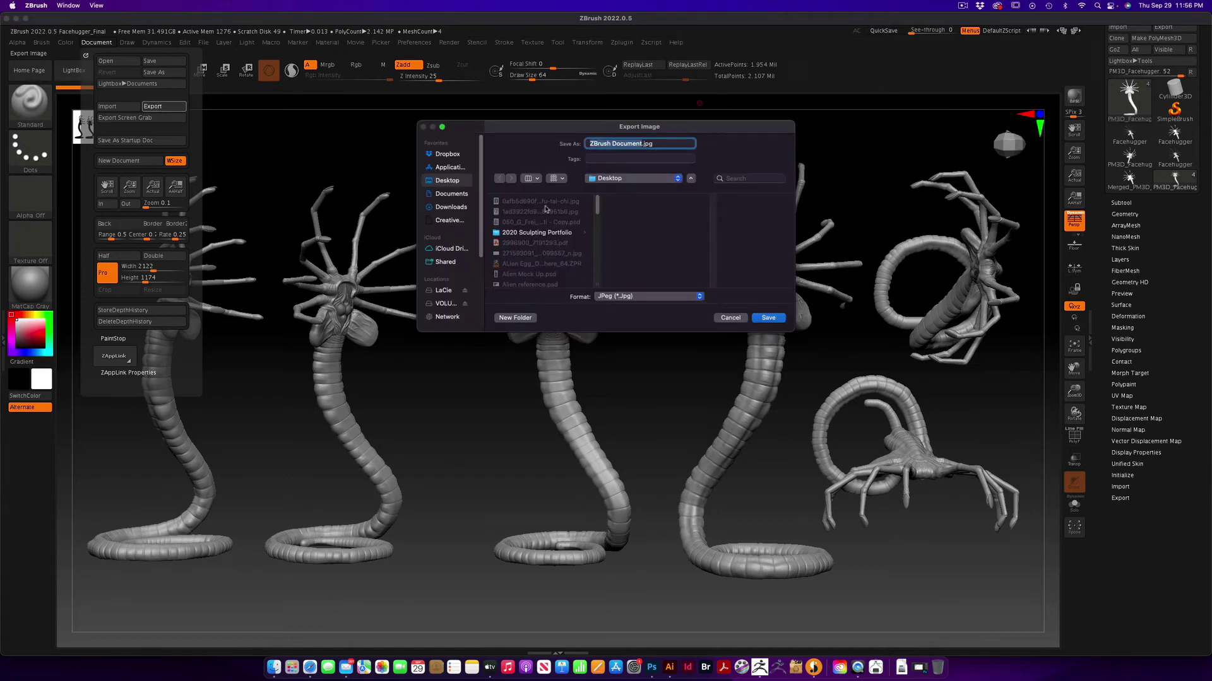
pyautogui.write('Fa')
pyautogui.press('BackSpace')
pyautogui.press('BackSpace')
pyautogui.write('Alien_Facehugger')
pyautogui.click(768, 319)
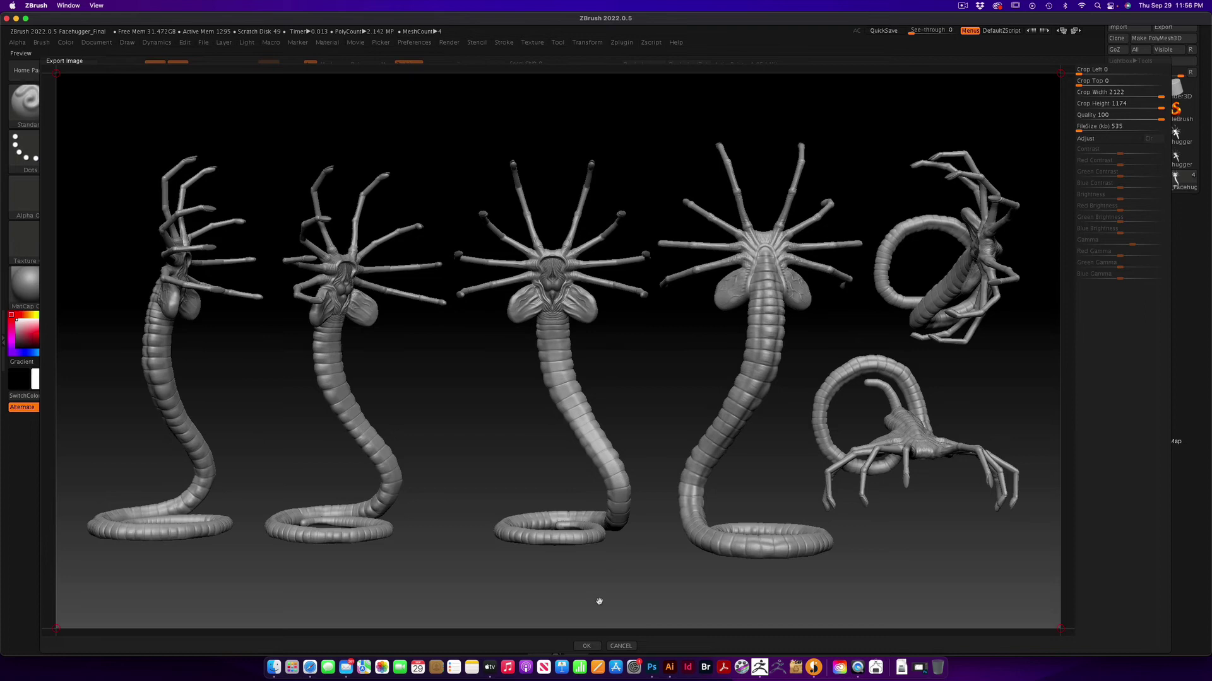
pyautogui.click(587, 646)
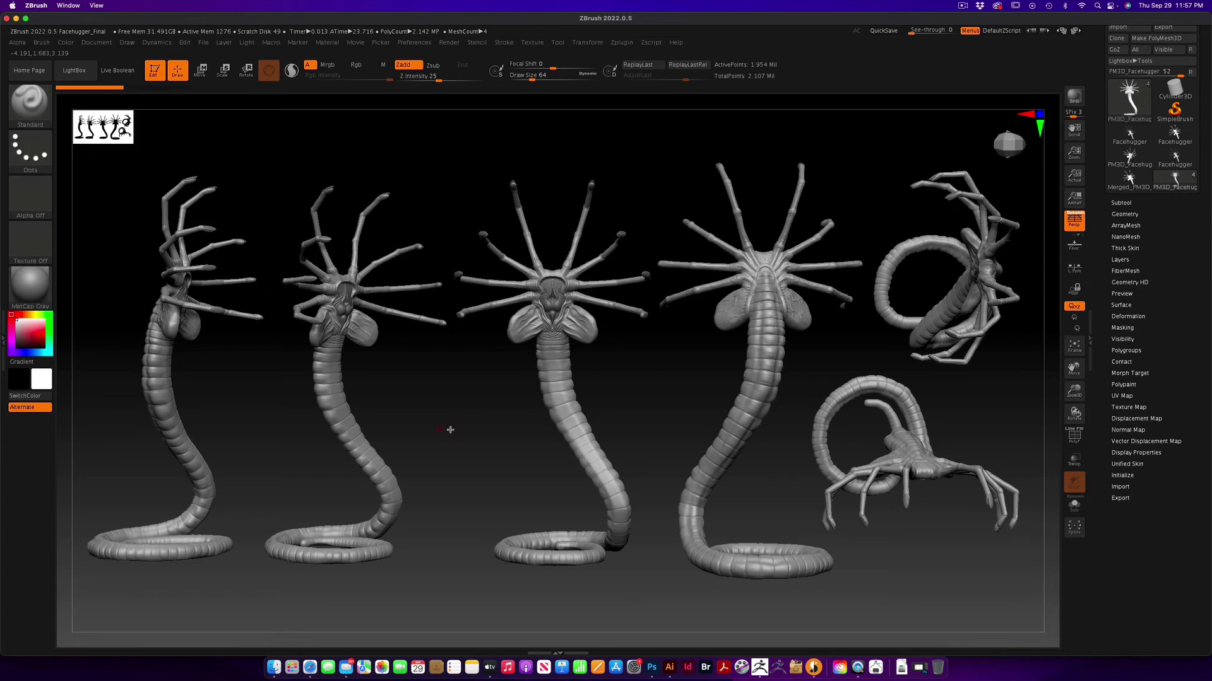
# Clear all snapshots from the canvas and return the live model to a centred, enlarged front view
pyautogui.moveTo(873, 222)
pyautogui.mouseDown()
pyautogui.moveTo(885, 241)
pyautogui.moveTo(876, 210)
pyautogui.moveTo(873, 224)
pyautogui.mouseUp()
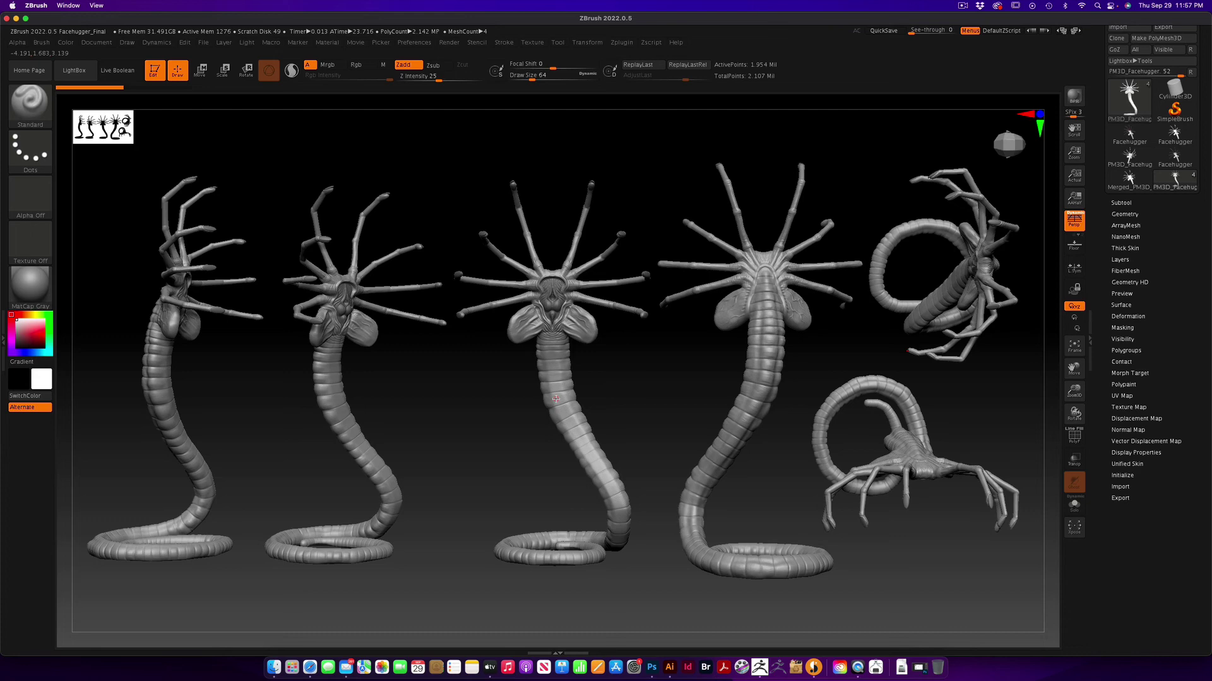
pyautogui.hotkey('ctrl', 'n')
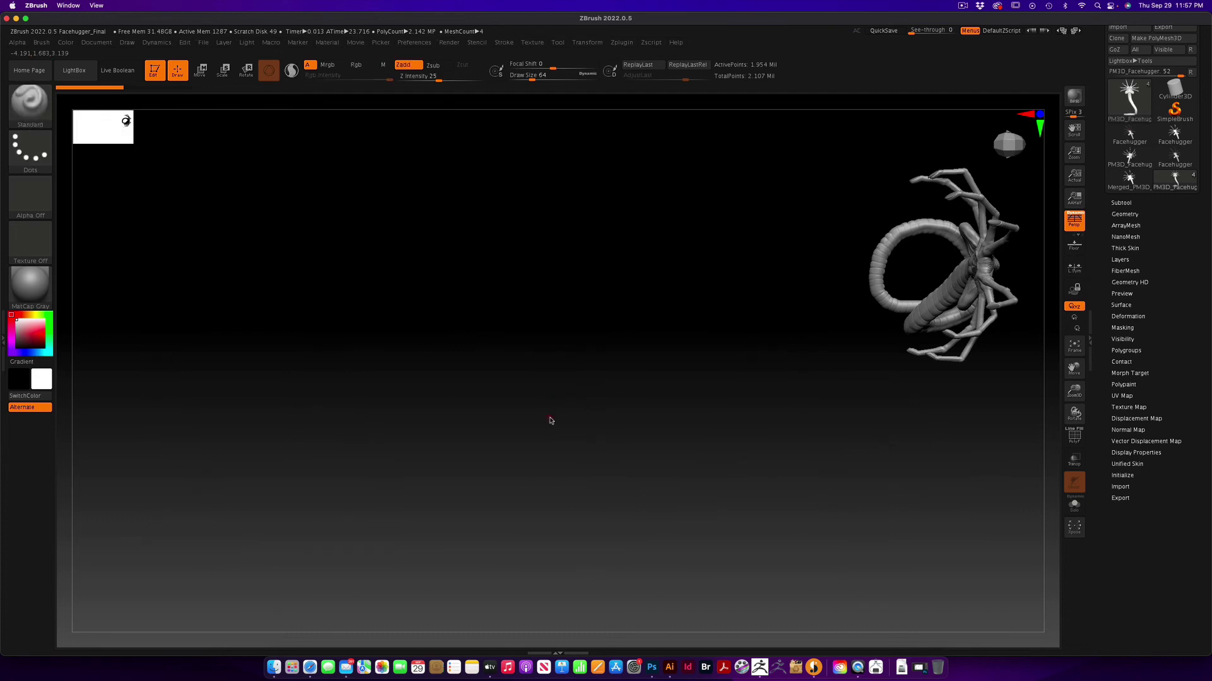
pyautogui.moveTo(551, 421); pyautogui.dragTo(652, 385)
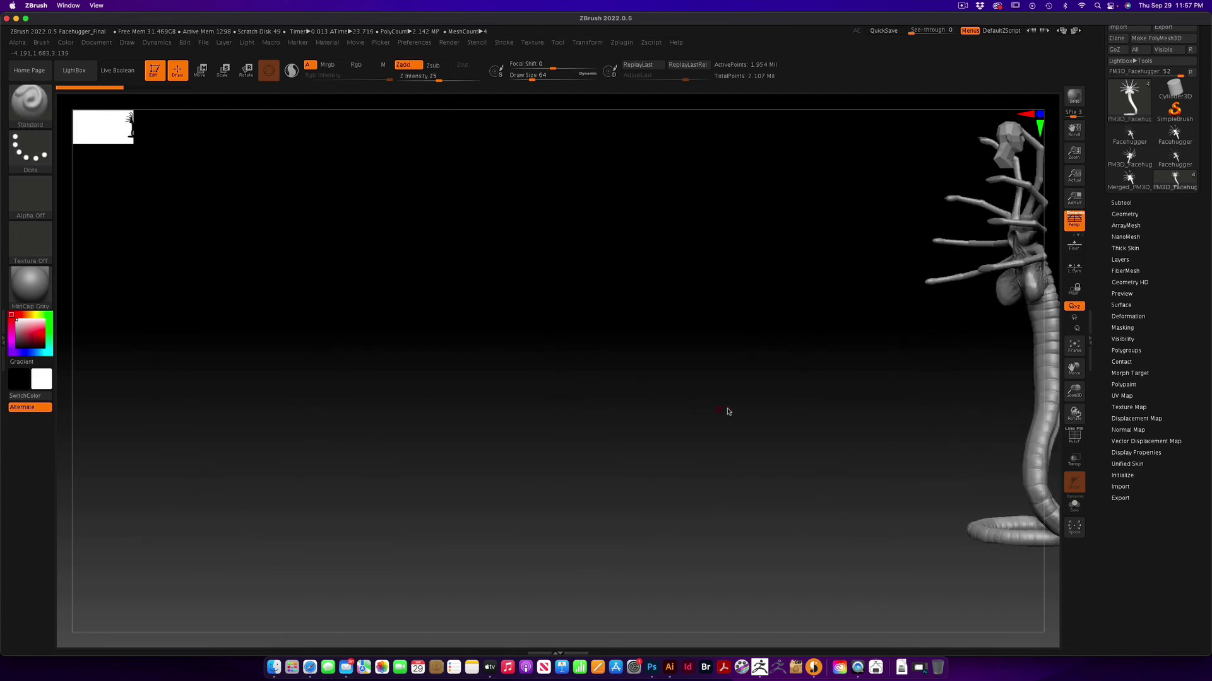
pyautogui.moveTo(725, 411); pyautogui.dragTo(400, 427)
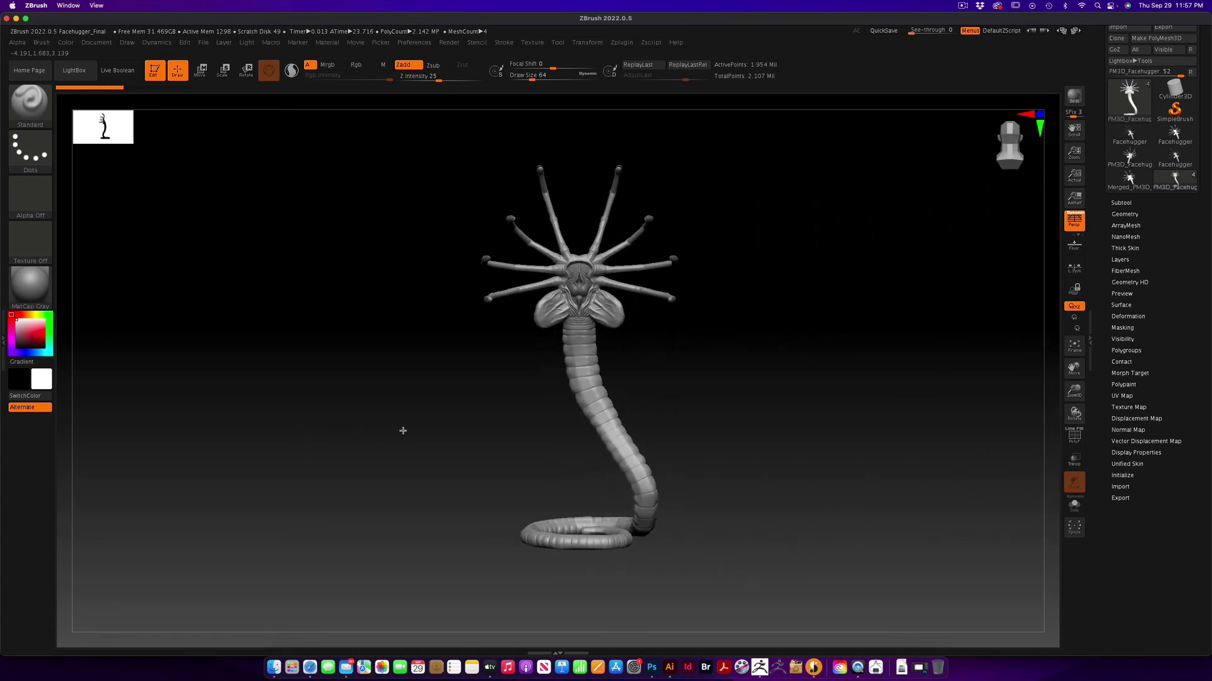
pyautogui.moveTo(1072, 390); pyautogui.dragTo(1069, 399)
pyautogui.keyDown('alt'); pyautogui.moveTo(876, 378); pyautogui.dragTo(827, 357); pyautogui.keyUp('alt')
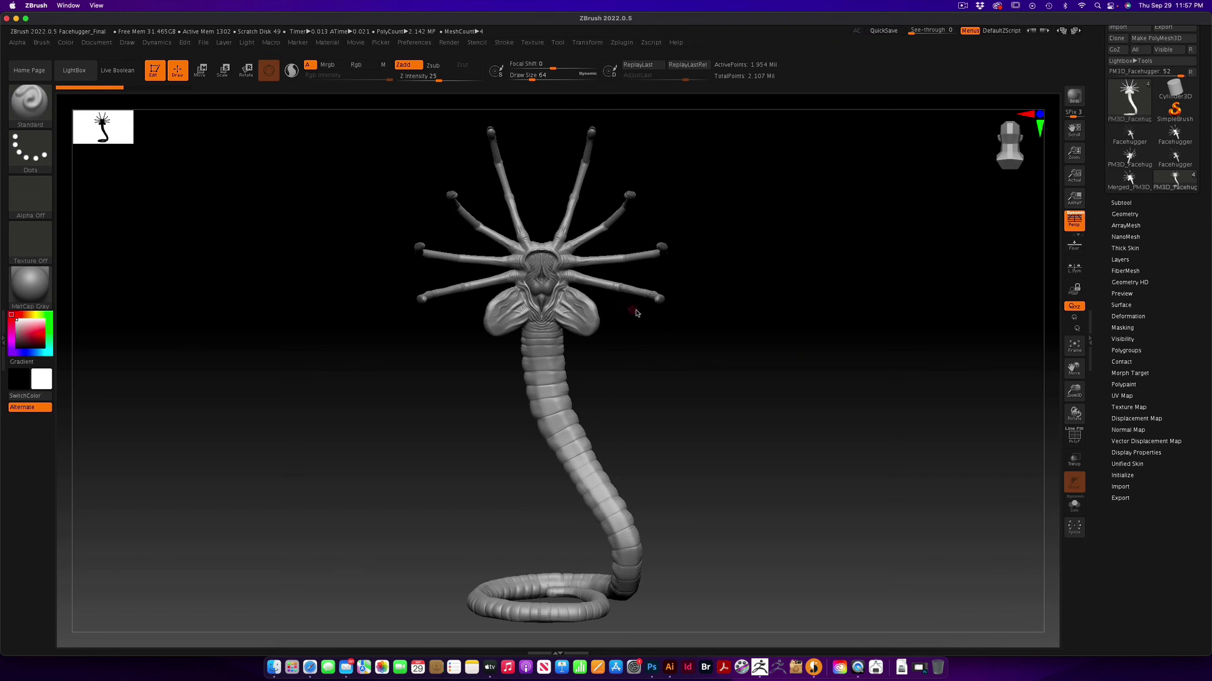
pyautogui.moveTo(715, 330)
pyautogui.mouseDown()
pyautogui.moveTo(730, 330)
pyautogui.moveTo(712, 331)
pyautogui.mouseUp()
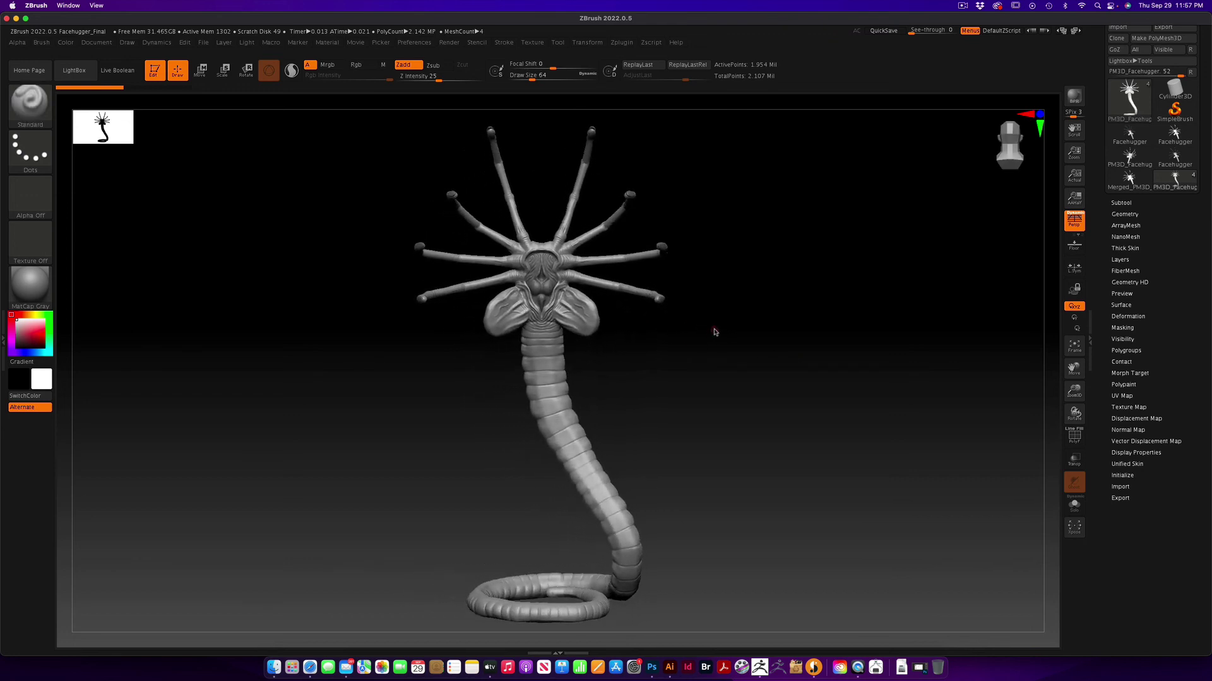